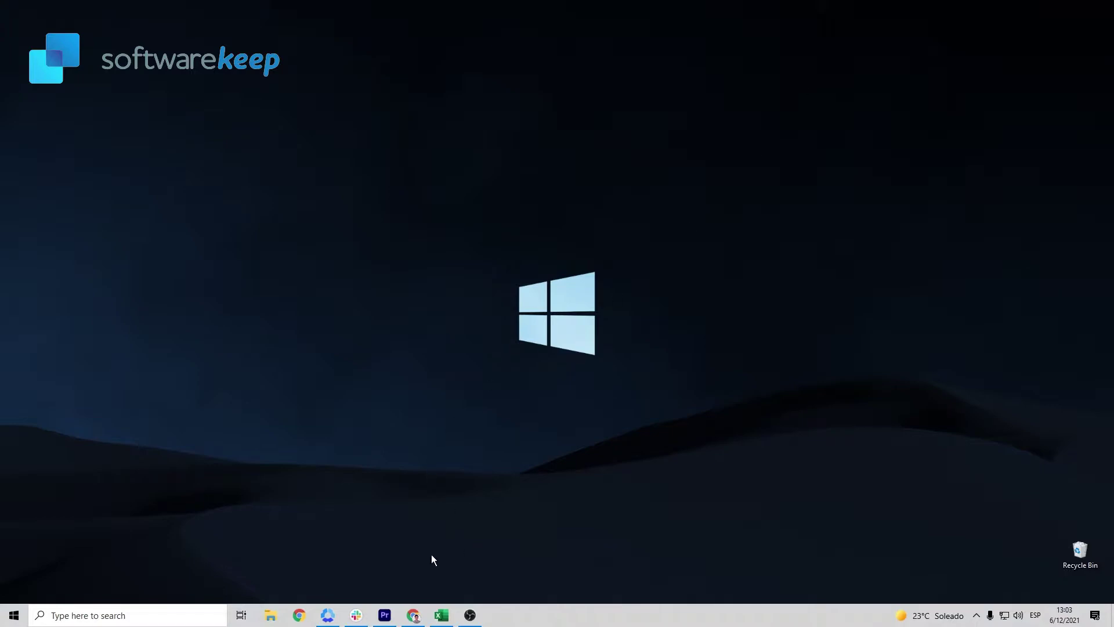
Step: Bring the CAGR workbook forward and widen column B to fit the values
click(441, 615)
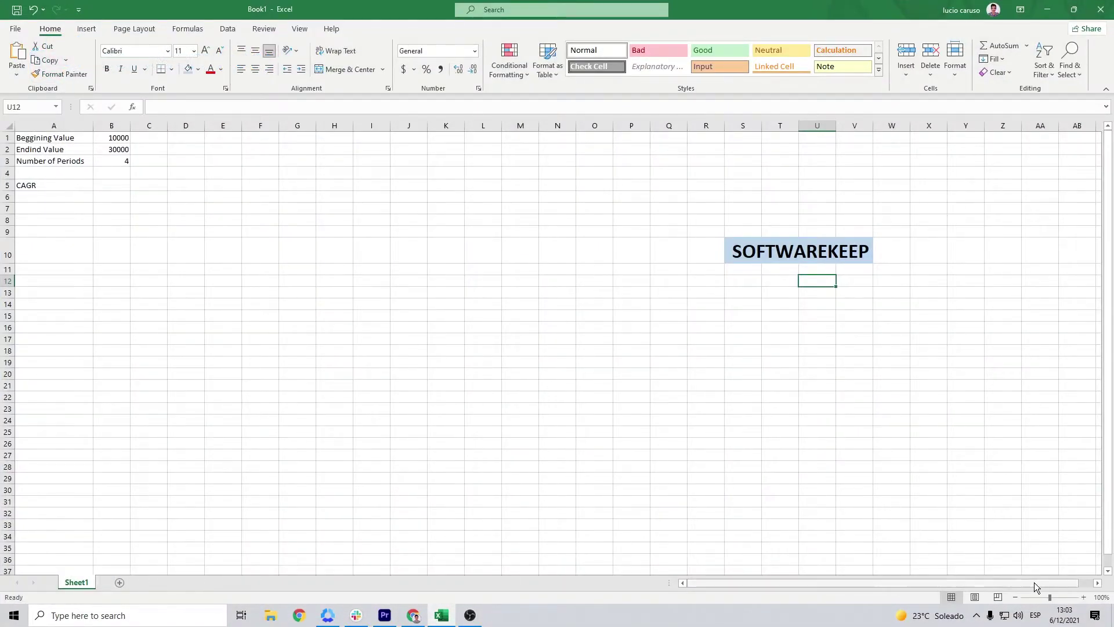
scroll(335, 286, up, 4)
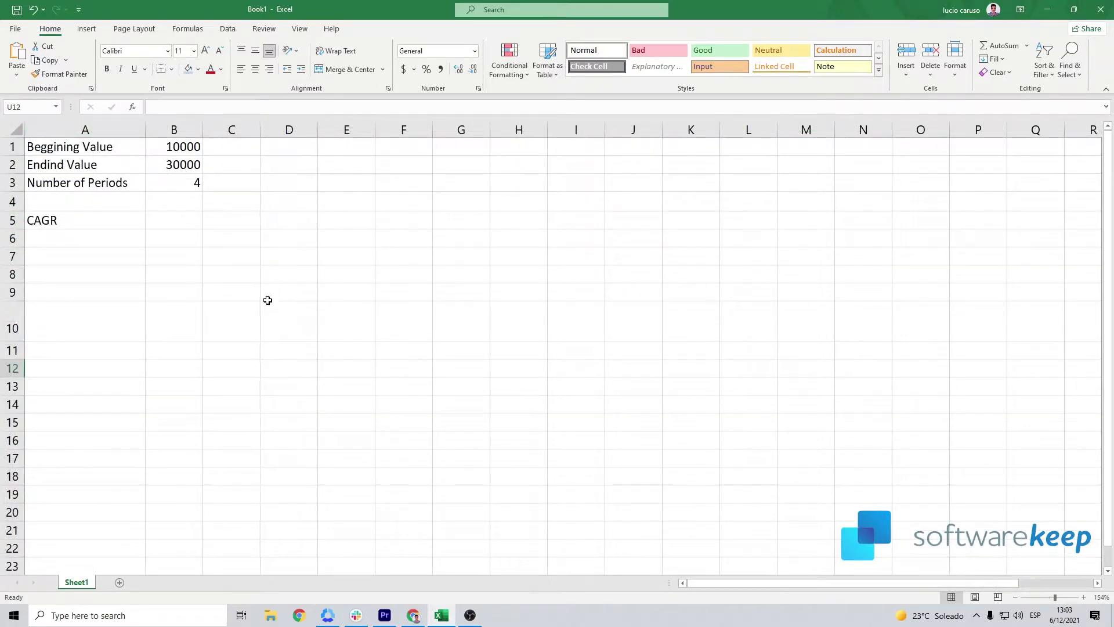
drag(200, 133, 284, 134)
Step: Select the CAGR label and result range A5:B5 for shading
click(206, 224)
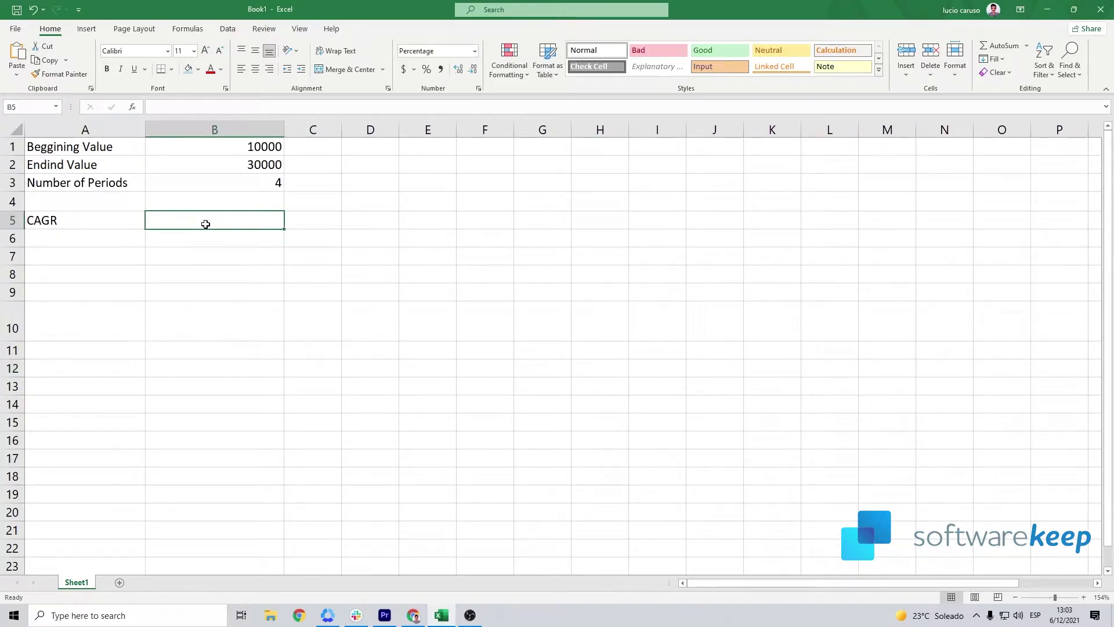
drag(44, 221, 189, 218)
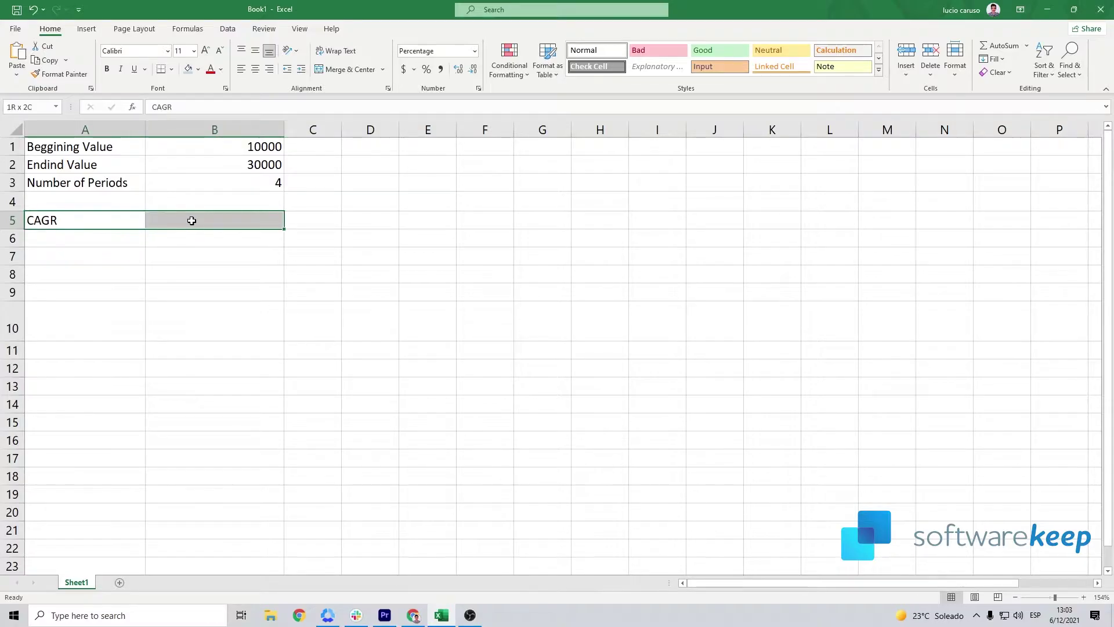
click(198, 69)
Step: Fill A5:B5 light green and paste =(B2/B1)^(1/B3)-1 into B5, yielding 31,61%
click(273, 120)
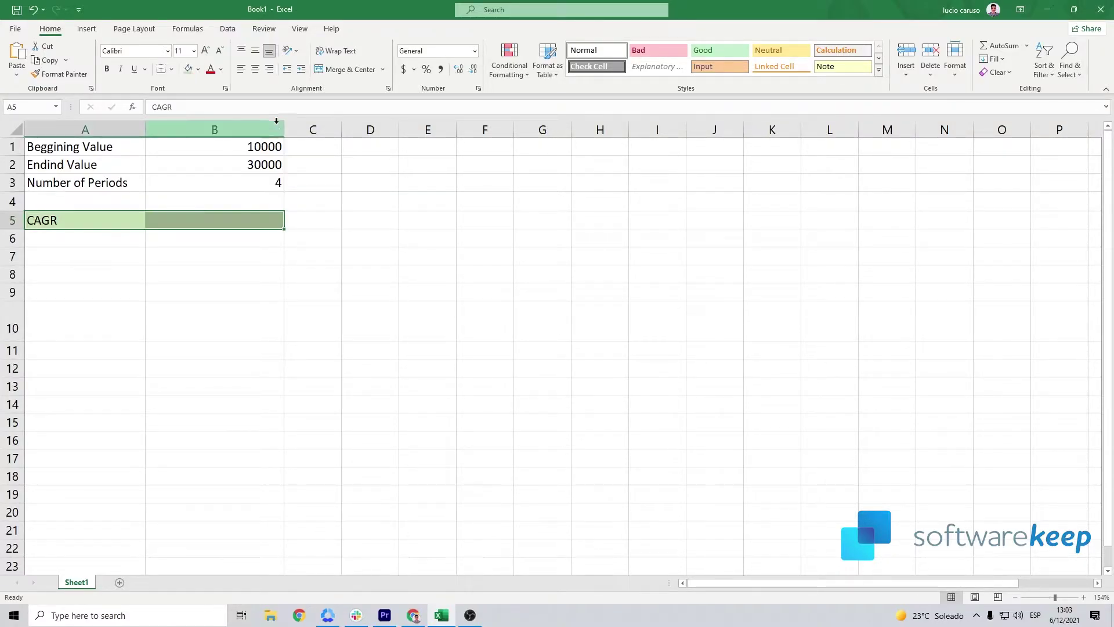
click(202, 219)
double_click(203, 220)
text(=(B2/B1)^(1/B3)-1)
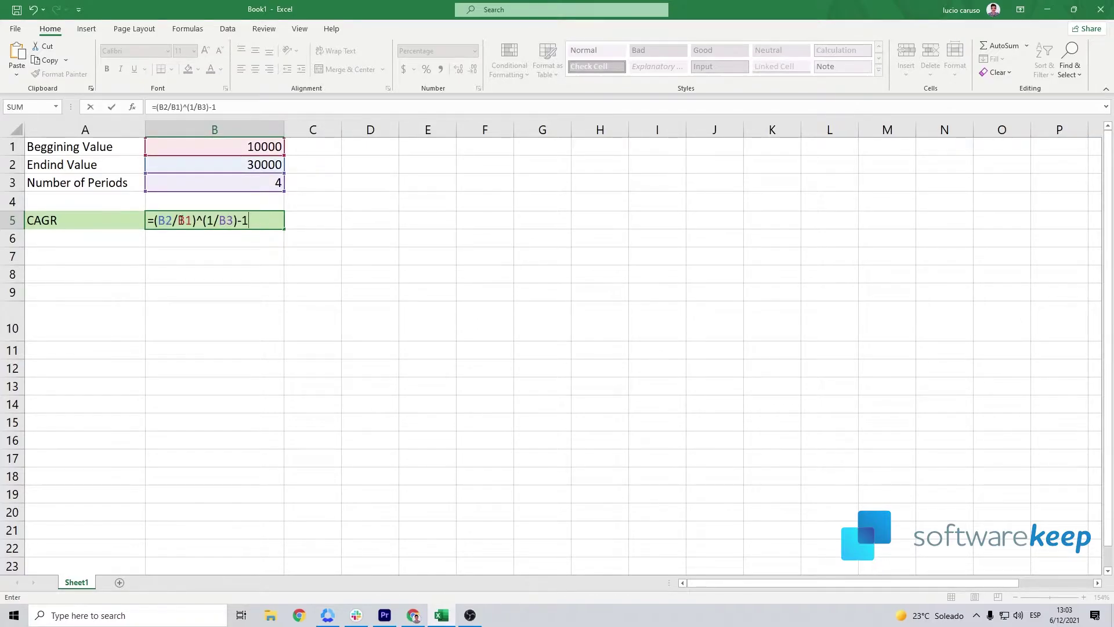
key(Return)
click(262, 220)
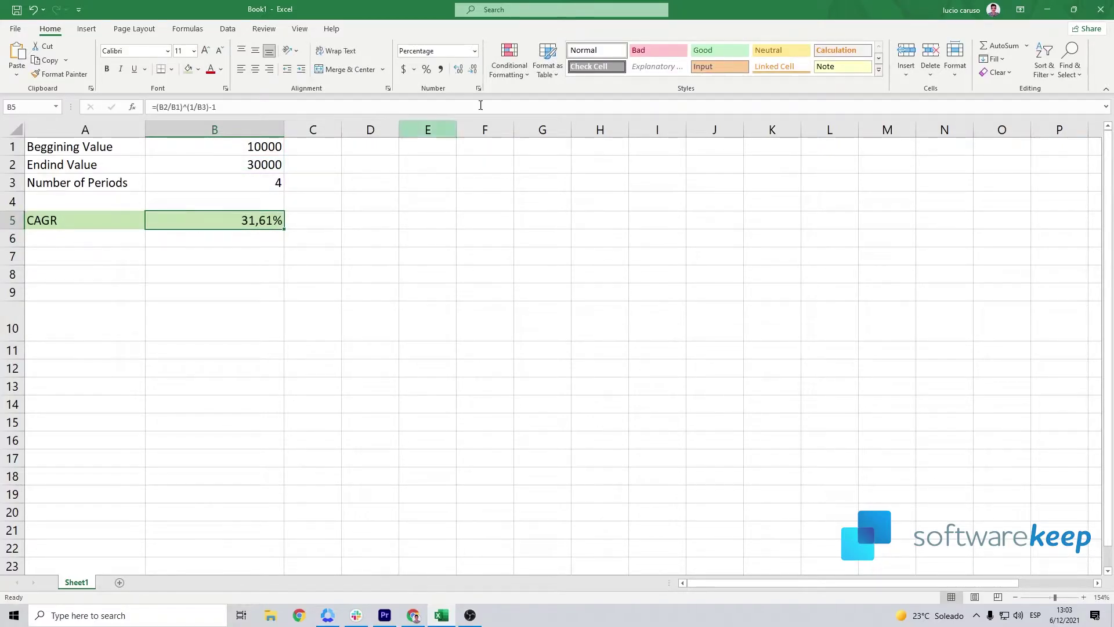
click(474, 51)
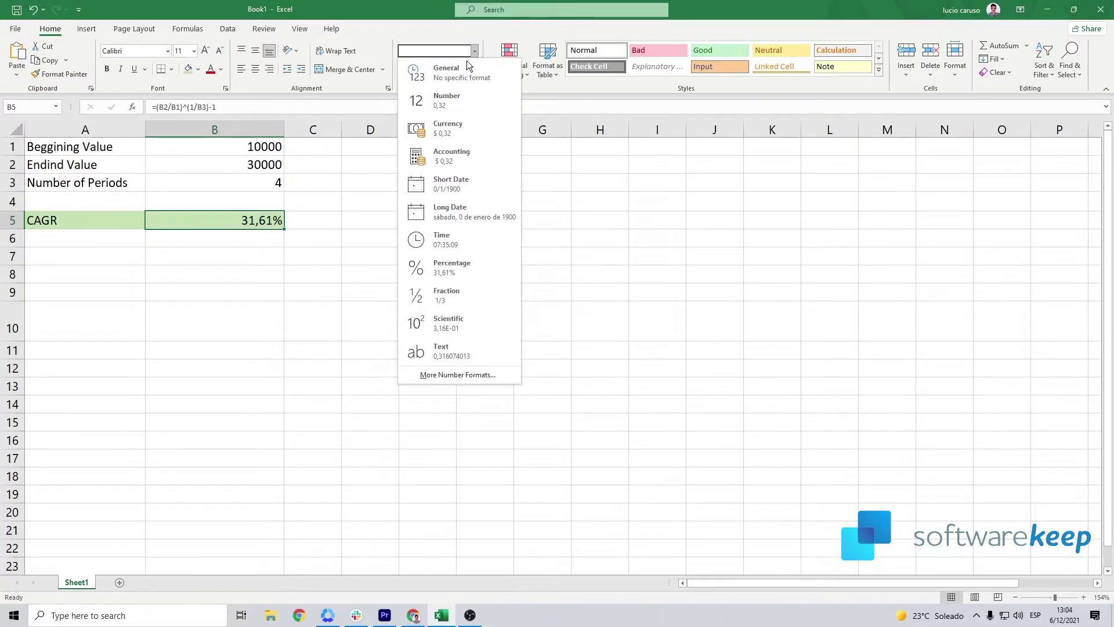
Step: Apply the Percentage number format to B5 so the CAGR shows 31,61%
click(452, 267)
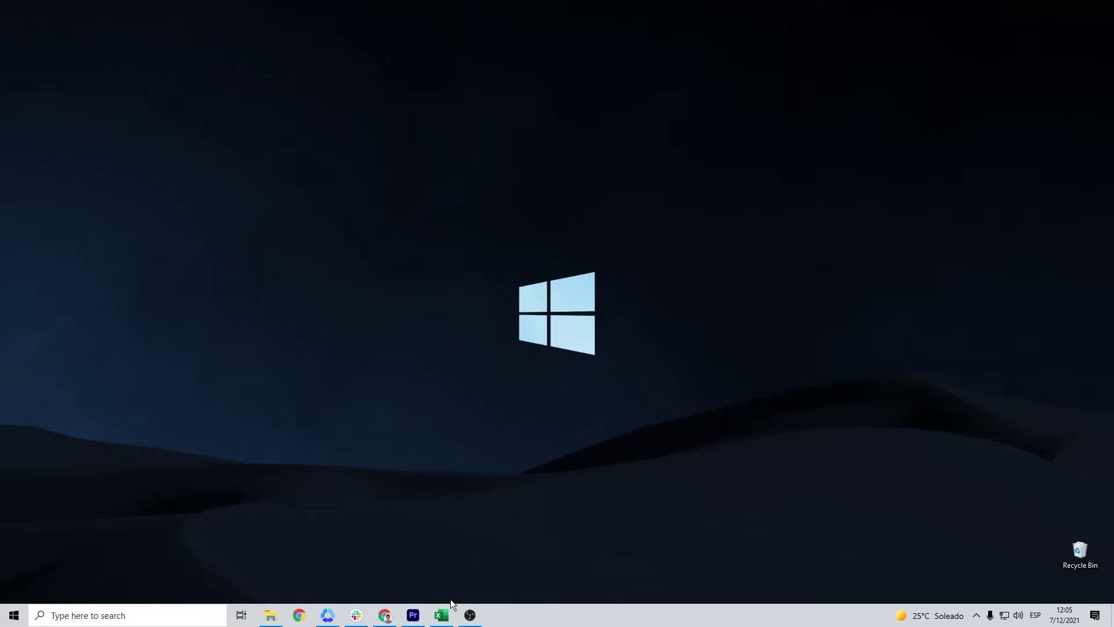
click(446, 614)
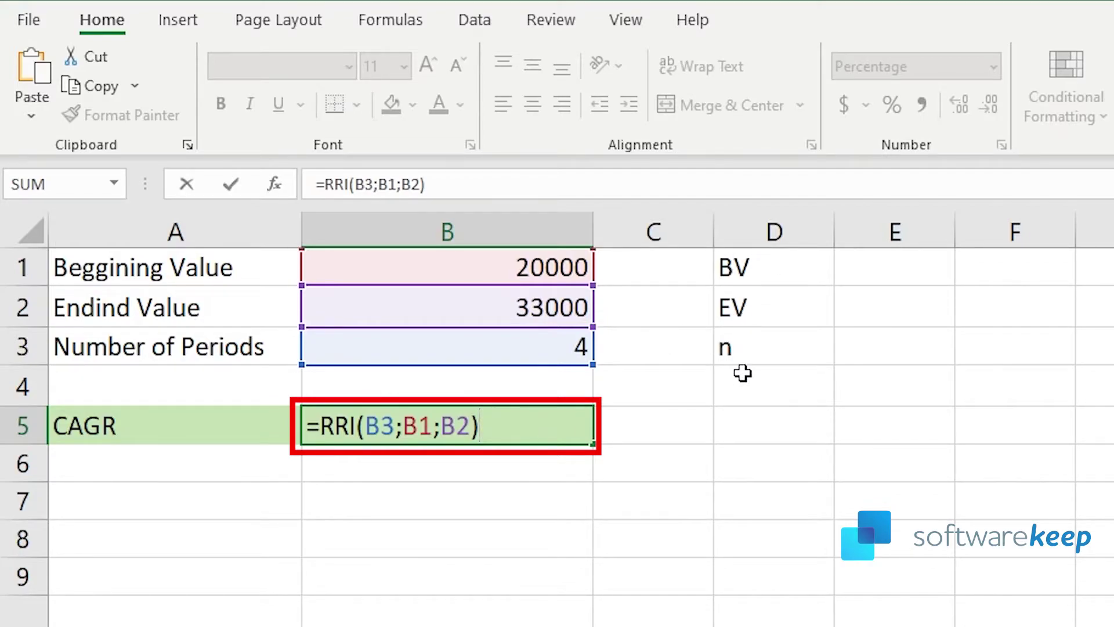
Step: Enter =RRI(B3;B1;B2) in B5, returning 13,34% for 20000 to 33000 over 4 periods
key(Return)
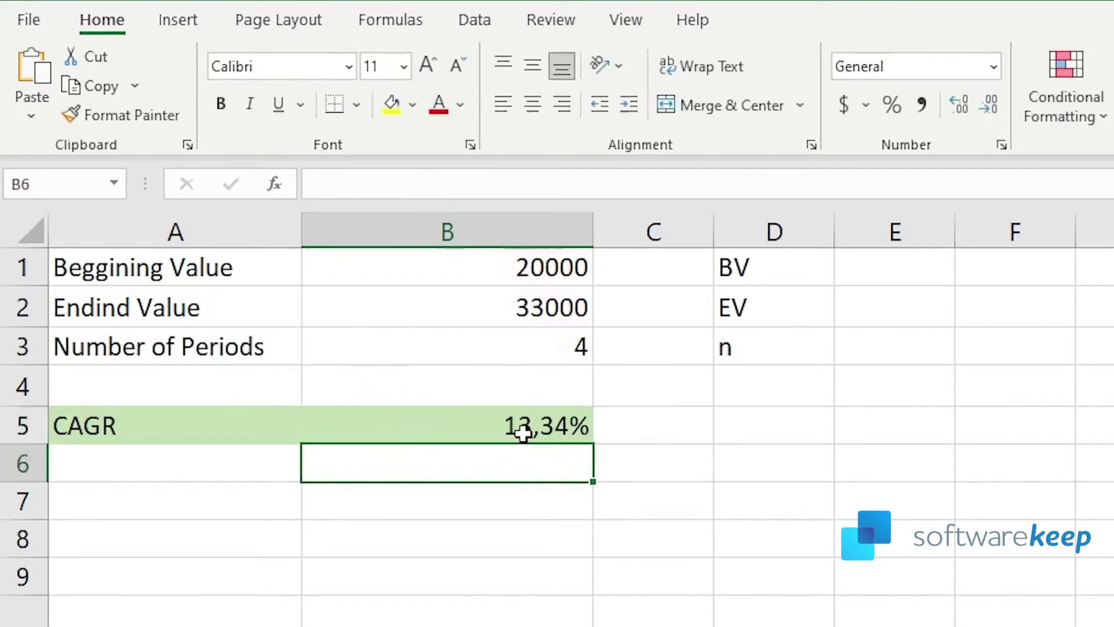
click(543, 428)
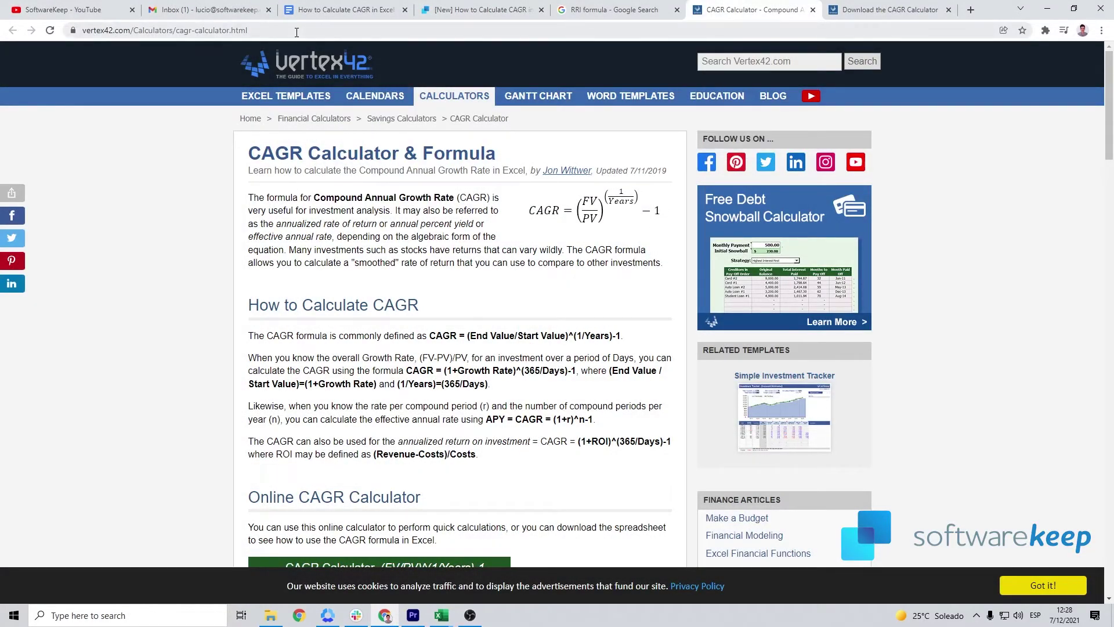
Step: Clear the existing PV, FV and Years values in the Vertex42 CAGR calculator
drag(297, 32, 62, 44)
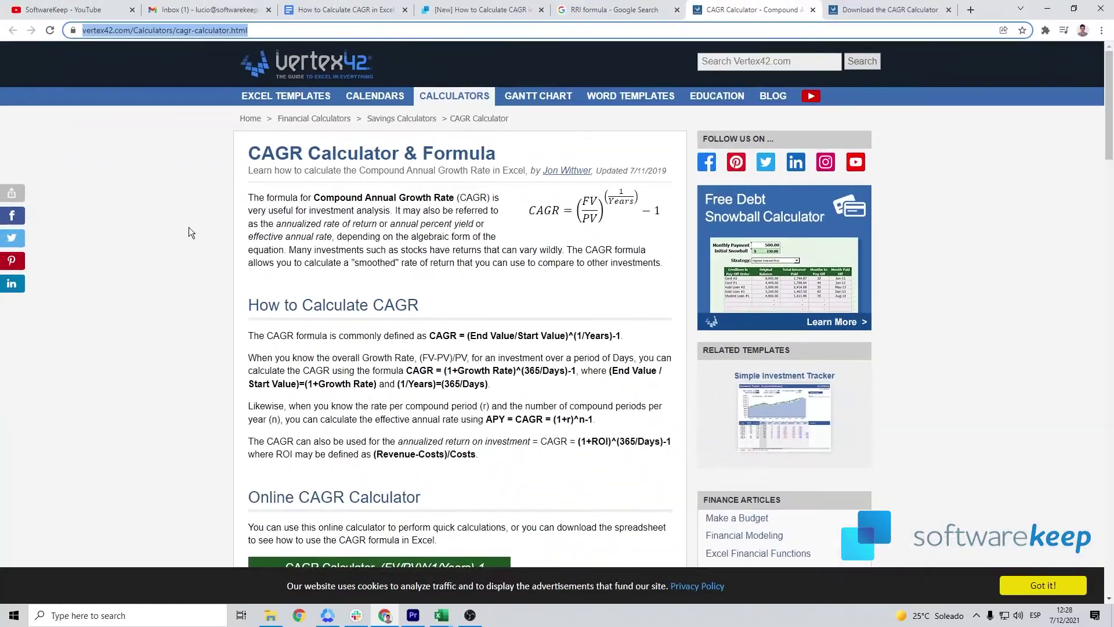
scroll(184, 231, down, 6)
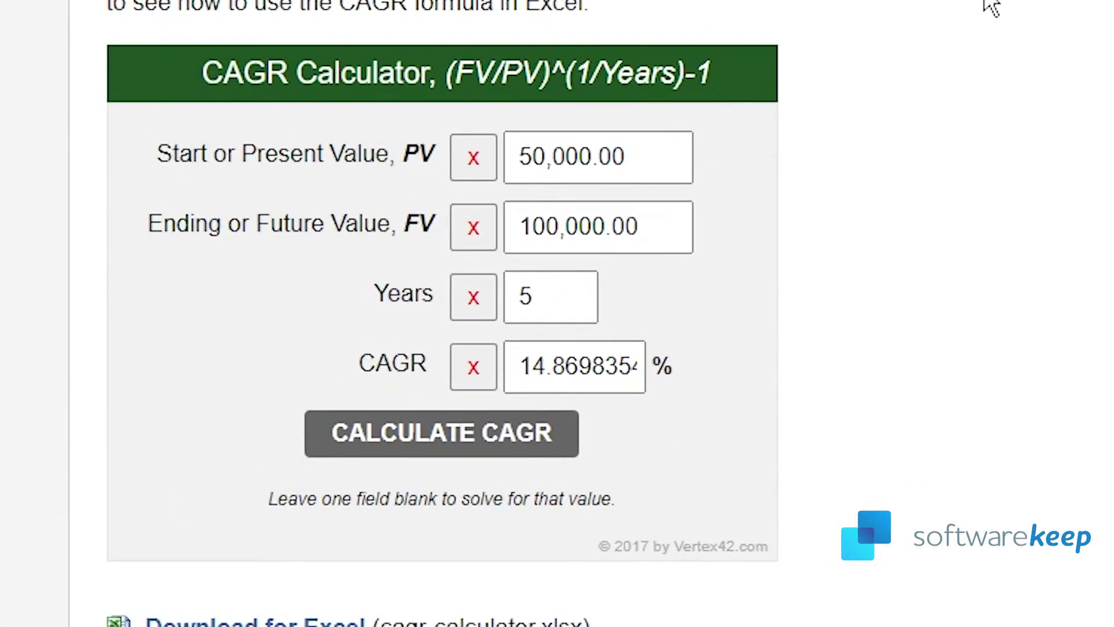
drag(662, 224, 510, 226)
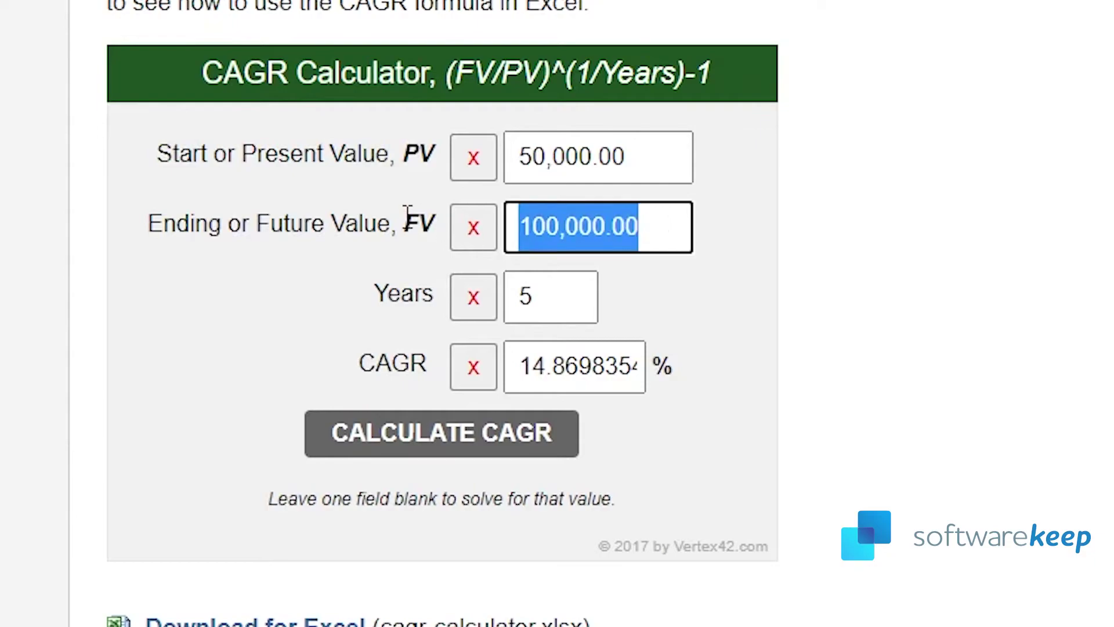
key(Delete)
drag(633, 158, 518, 166)
key(Delete)
drag(604, 311, 440, 290)
key(Delete)
Step: Calculate CAGR for PV 600000, FV 800000 over 5 years
click(539, 147)
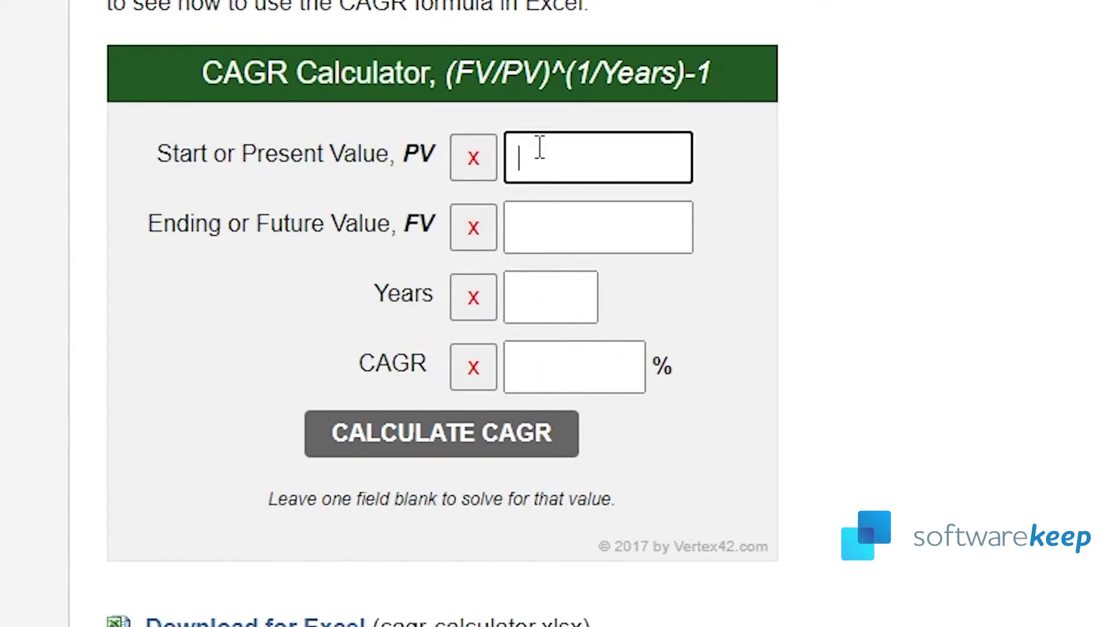
text(6000)
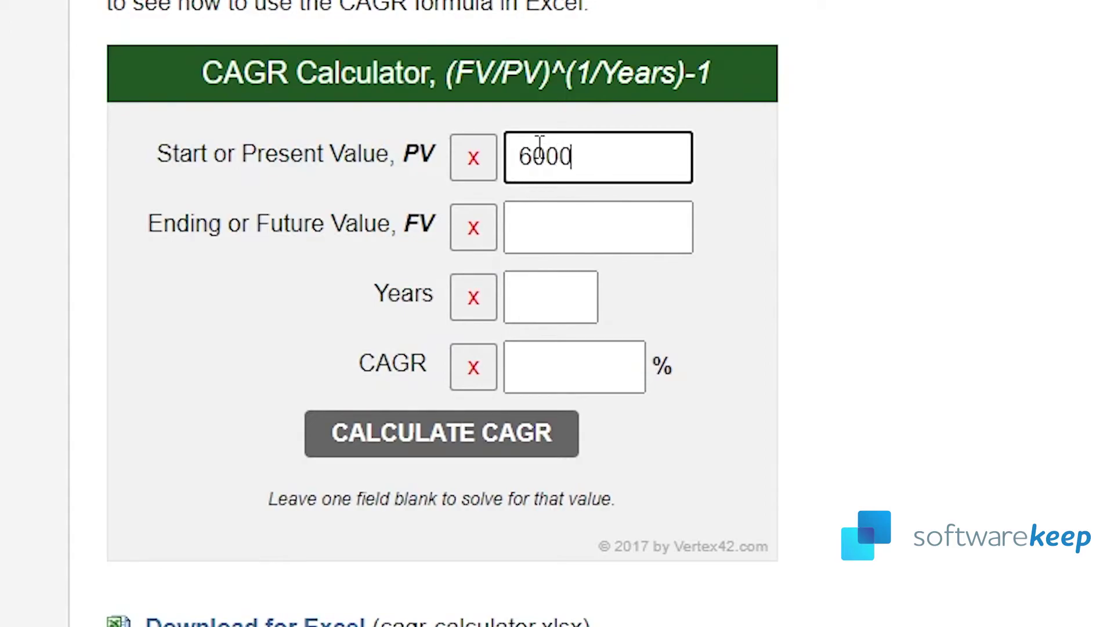
text(00)
click(572, 219)
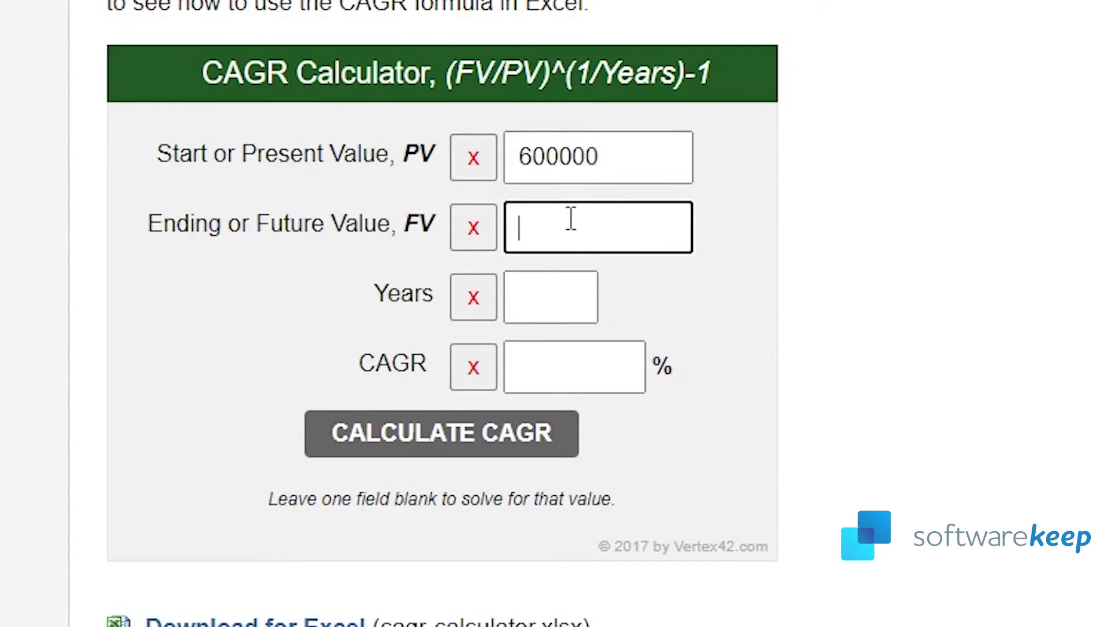
text(800000)
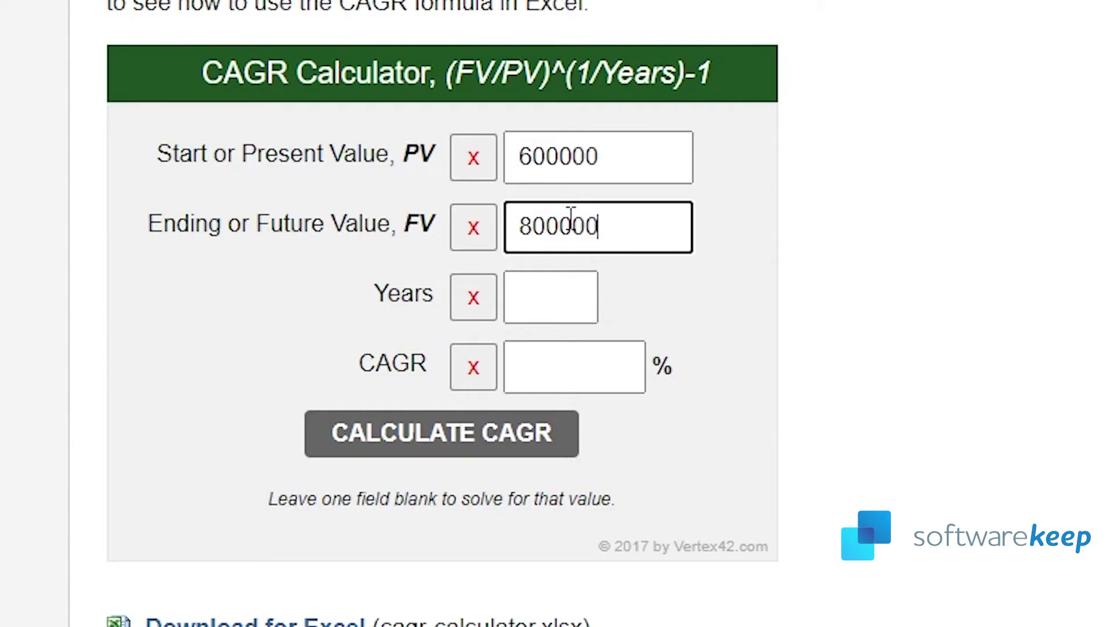
click(575, 314)
text(5)
click(521, 438)
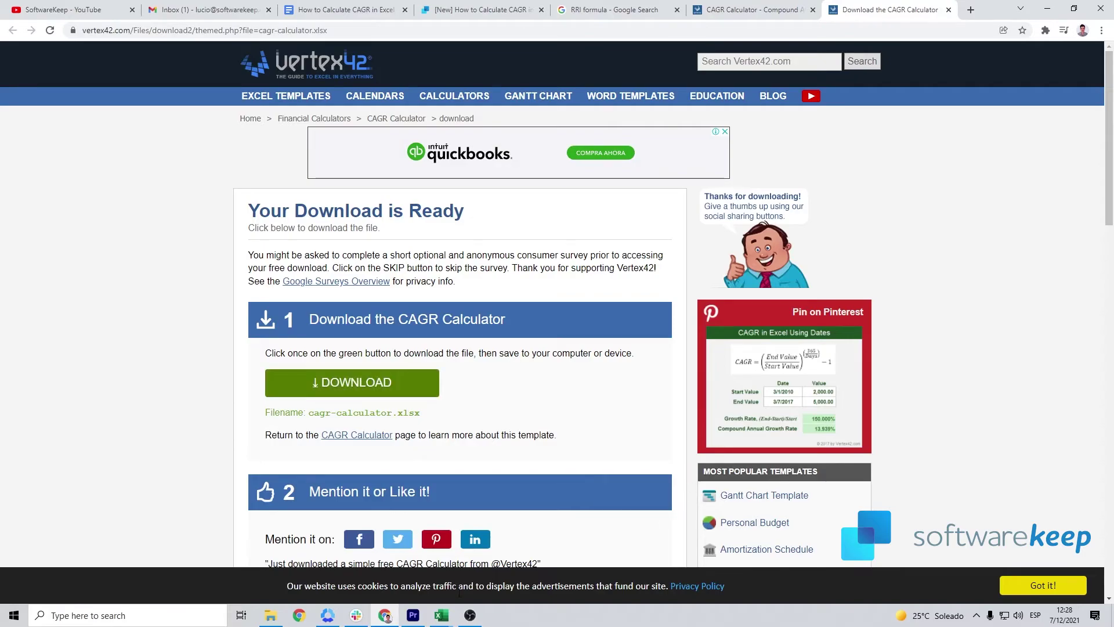
click(442, 615)
Step: Open cagr-calculator.xlsx and change the start value in D9 to 22000
click(482, 579)
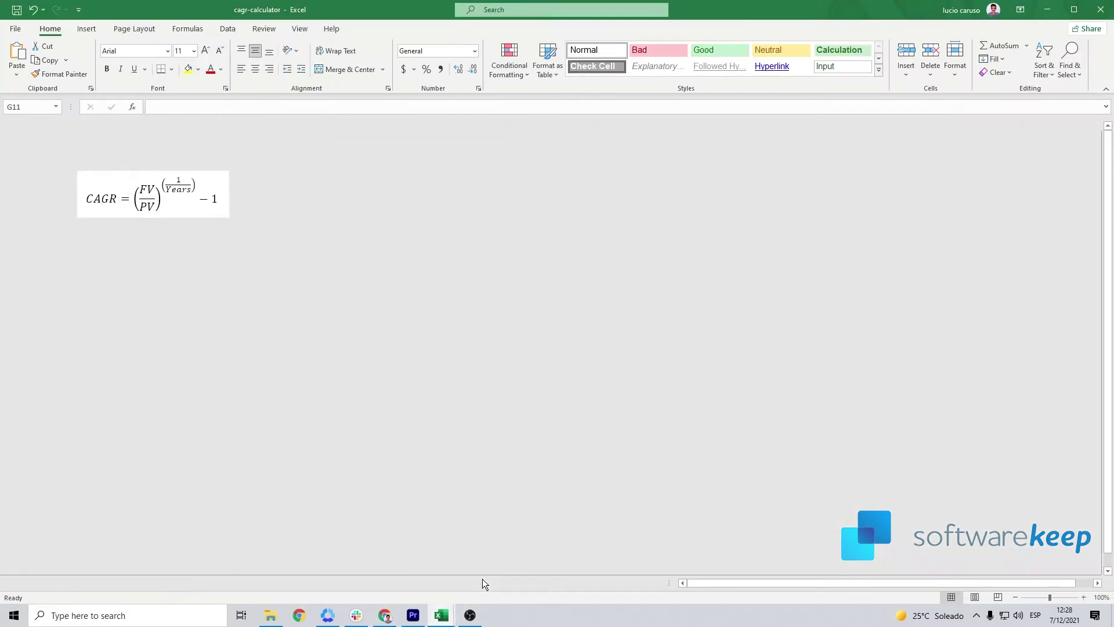
click(221, 240)
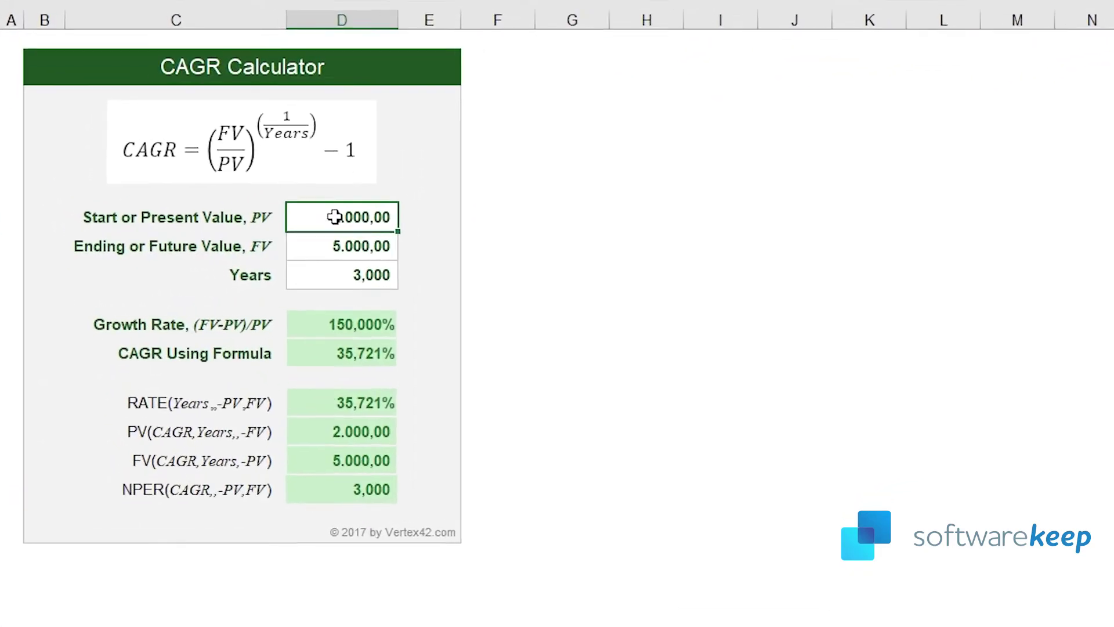
double_click(223, 239)
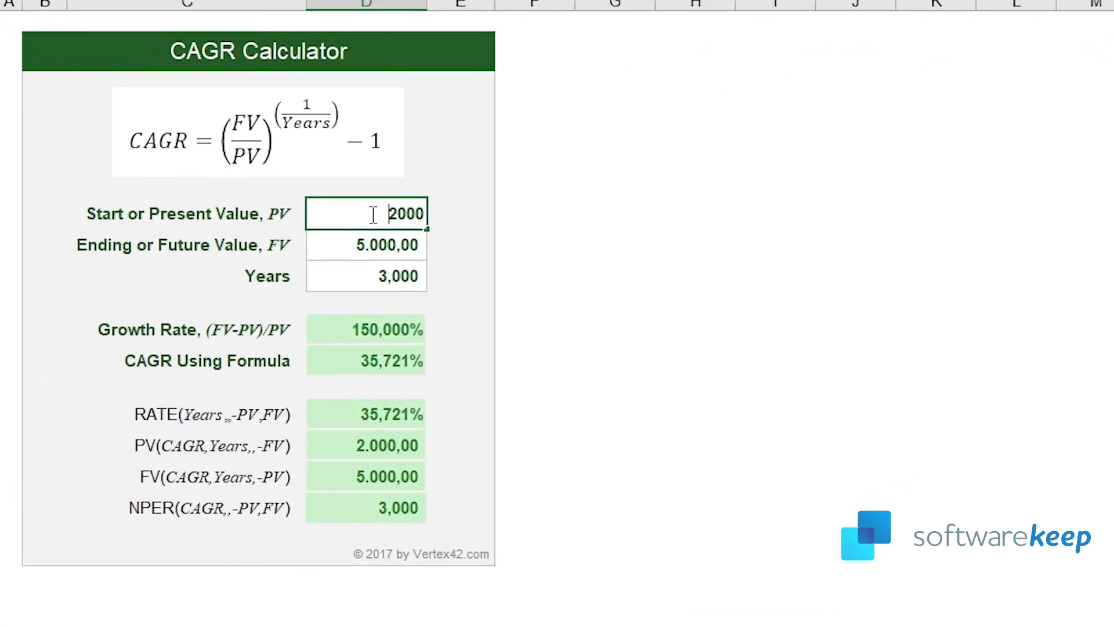
text(2)
key(Return)
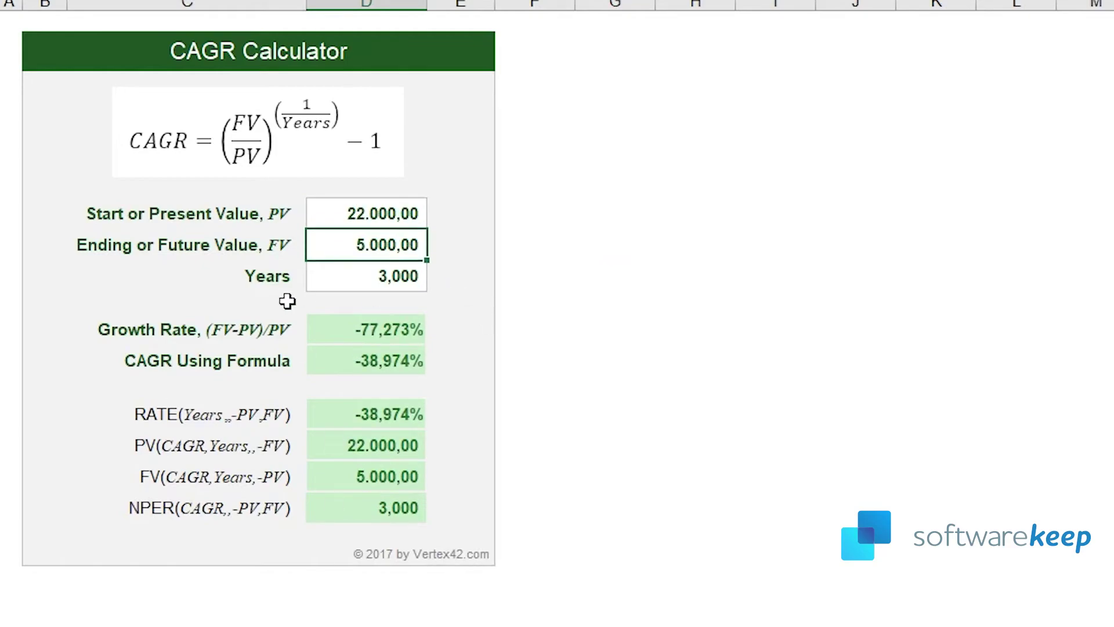
Step: Change the ending value in D10 to 55000
double_click(369, 245)
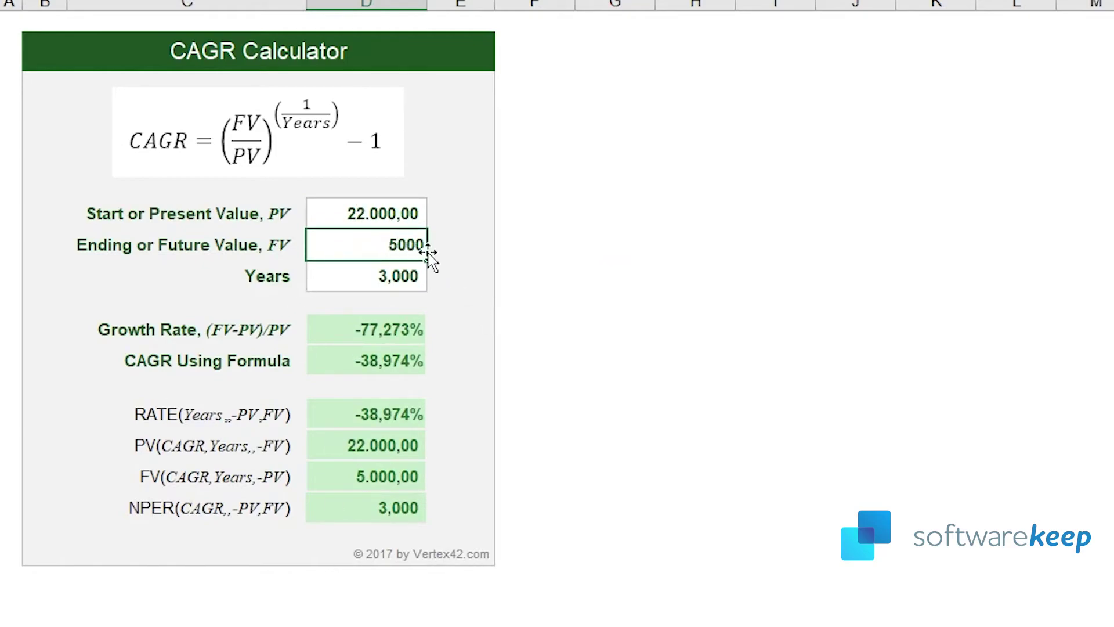
text(5)
key(Return)
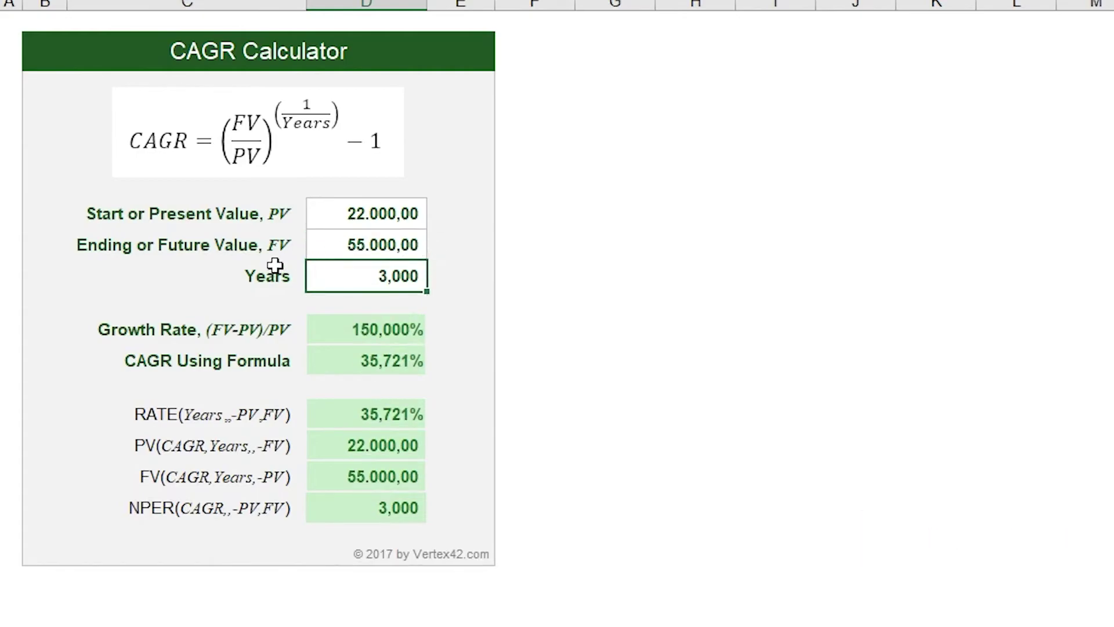